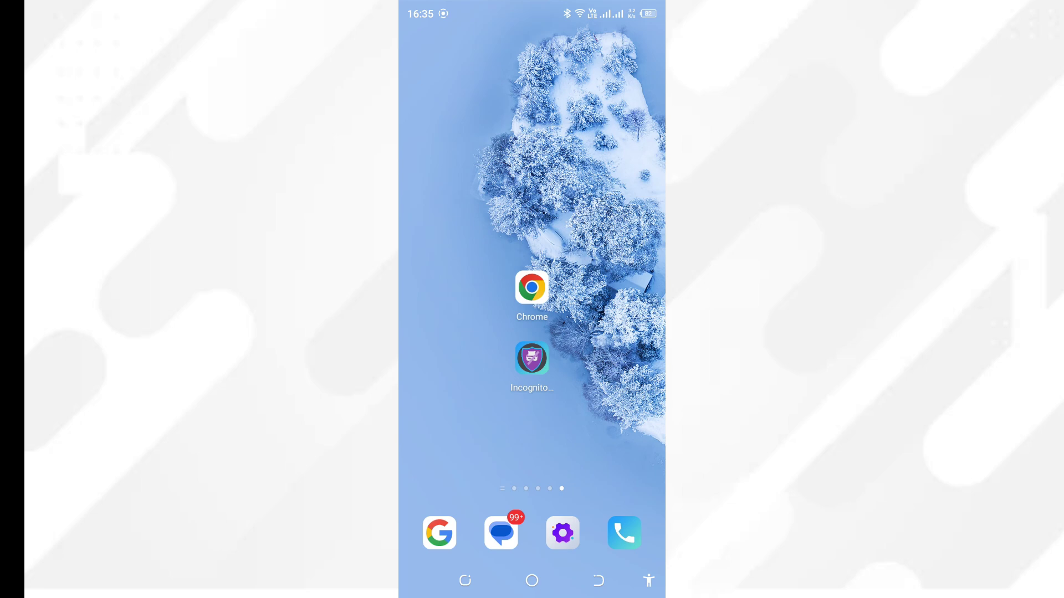
# Launch Chrome and rerun the 'incognito away apk' search from the suggestions
pyautogui.click(530, 286)
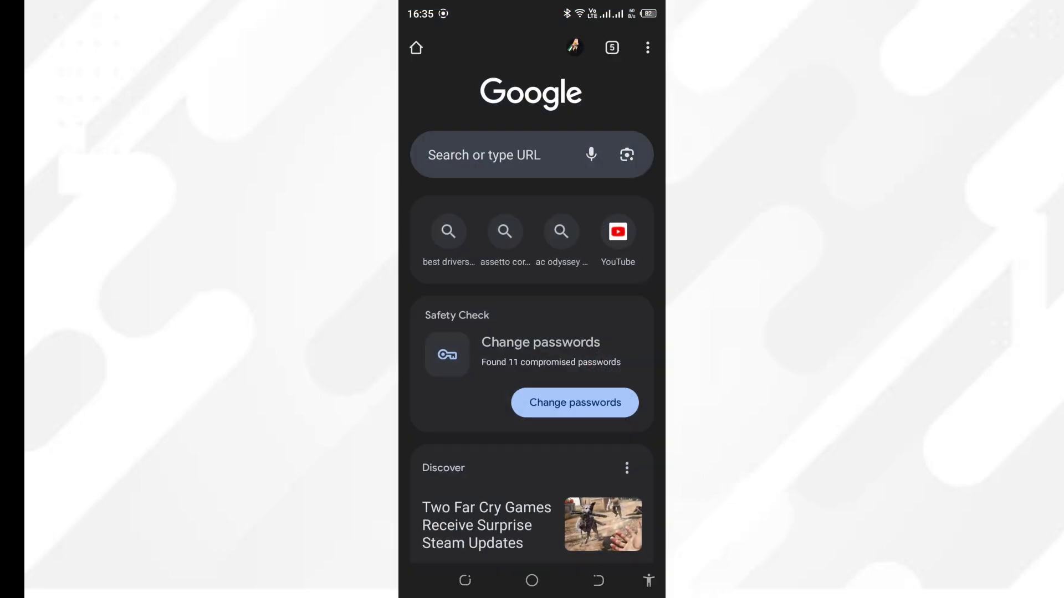
pyautogui.click(648, 47)
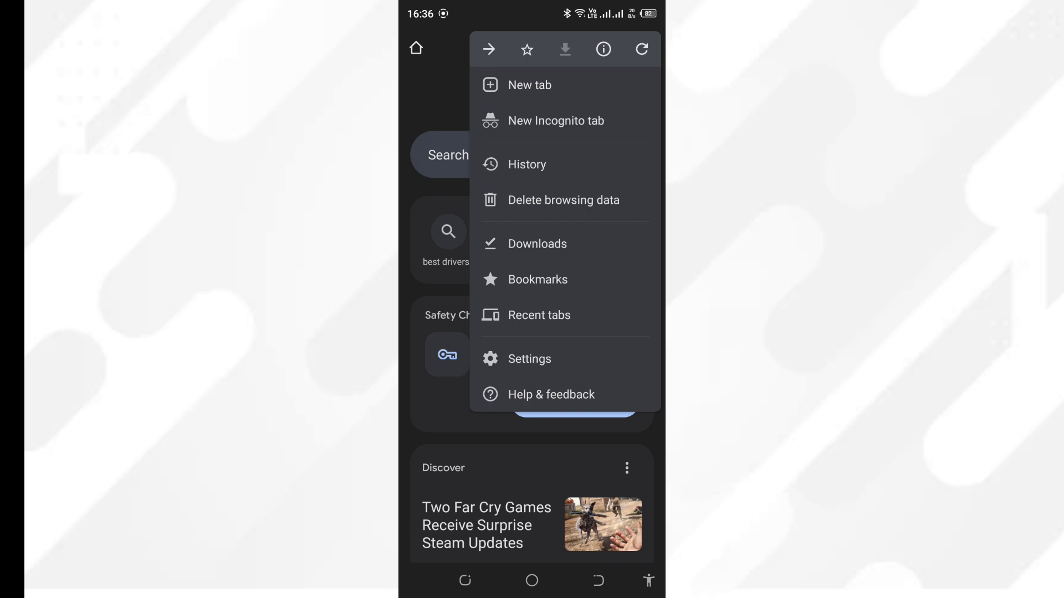
pyautogui.press('Escape')
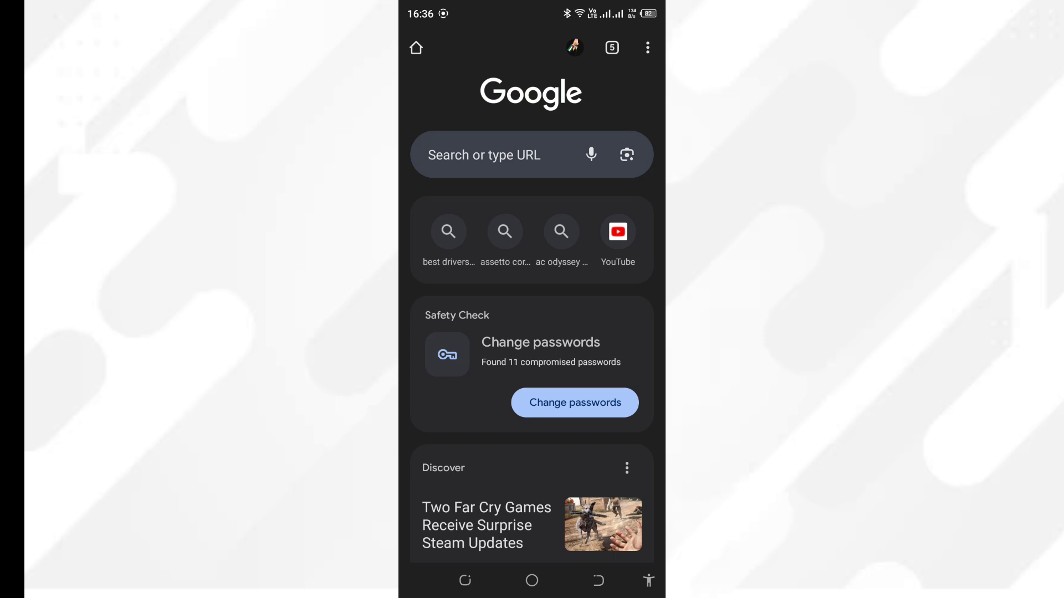
pyautogui.click(499, 155)
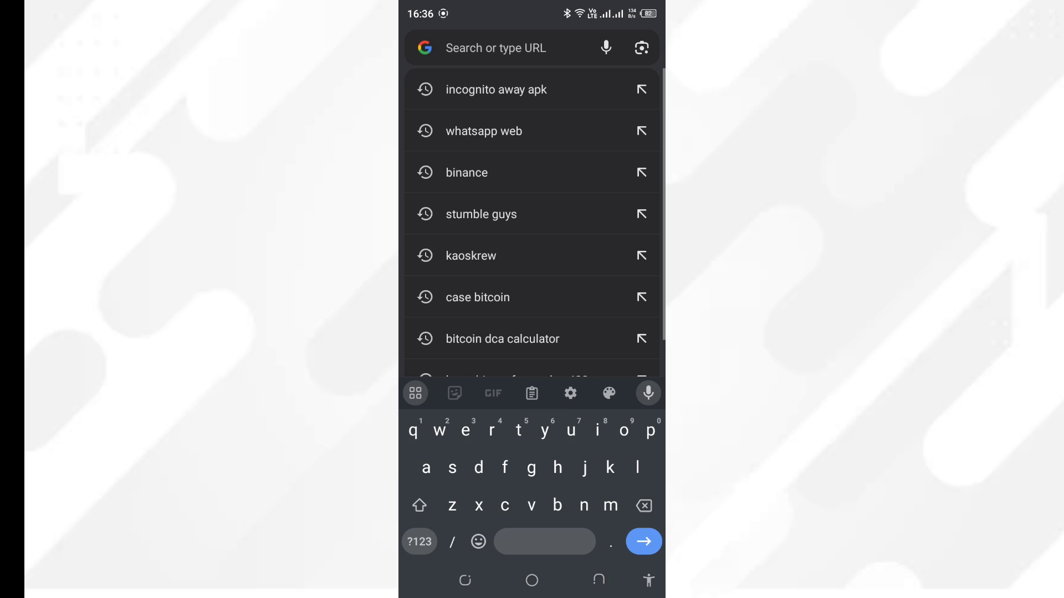
pyautogui.click(498, 89)
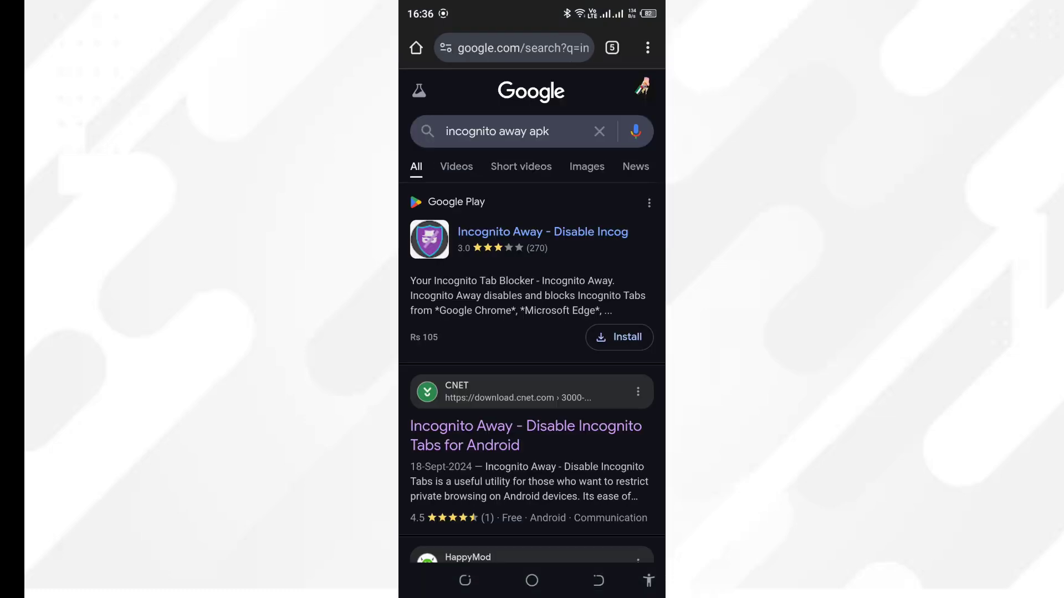
# Open the CNET Incognito Away download page, then go back to the Android home screen
pyautogui.click(525, 436)
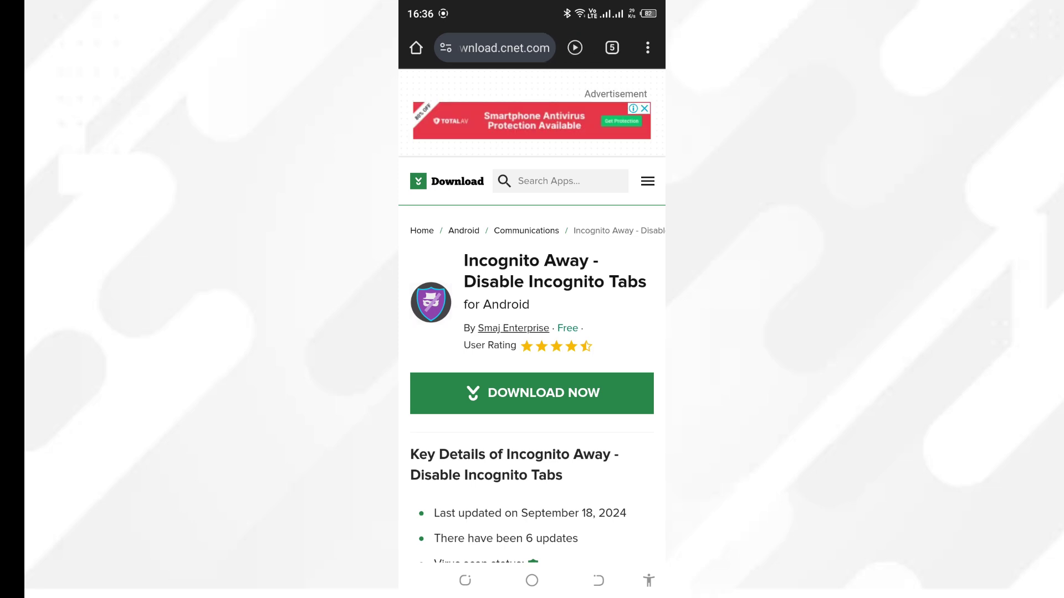
pyautogui.scroll(-3, 532, 316)
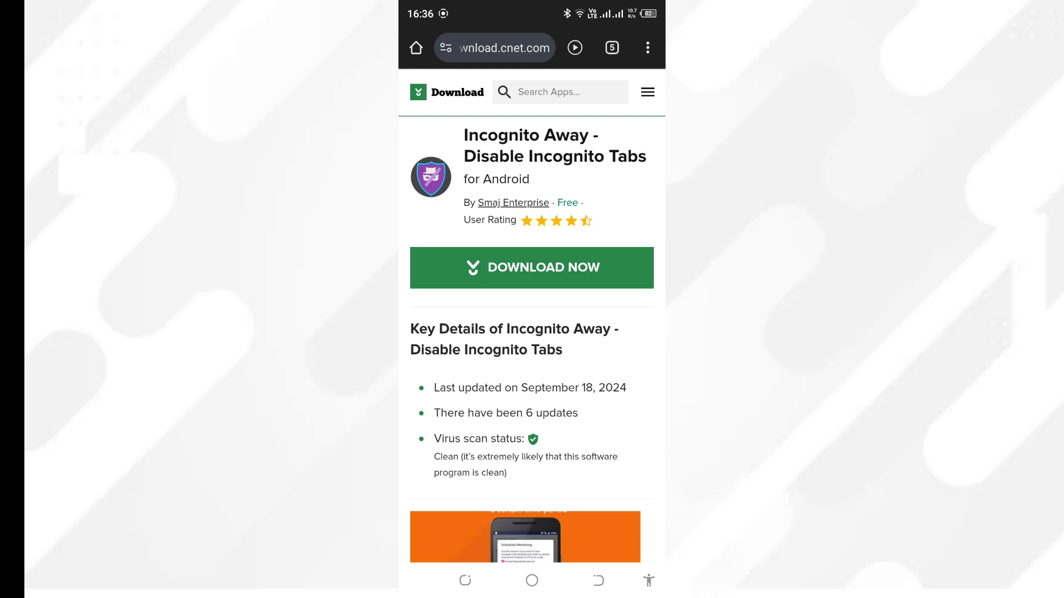
pyautogui.click(532, 581)
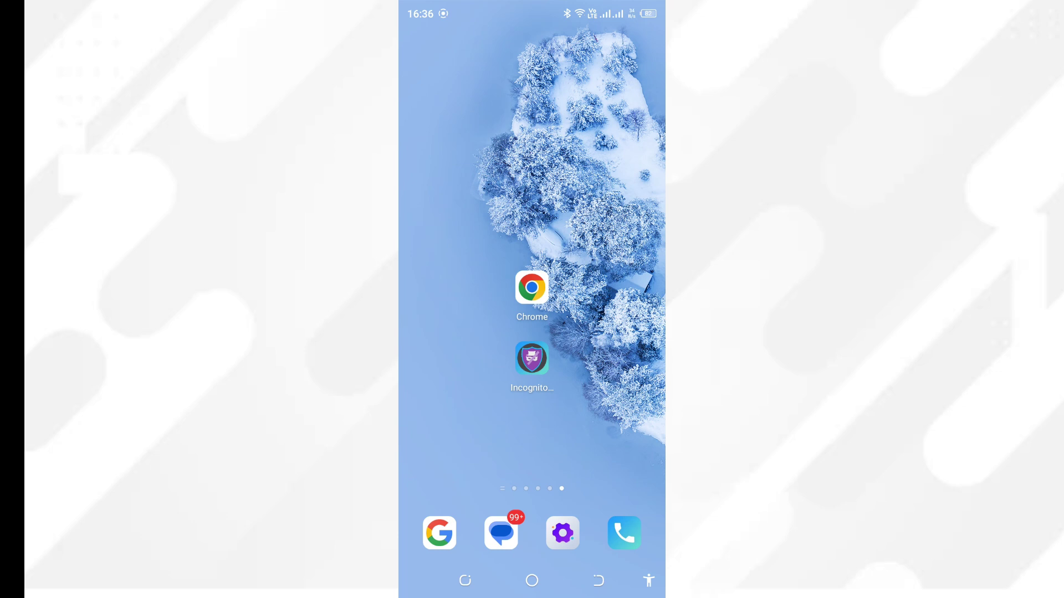
# Launch the Incognito Away app from its home-screen icon
pyautogui.click(531, 358)
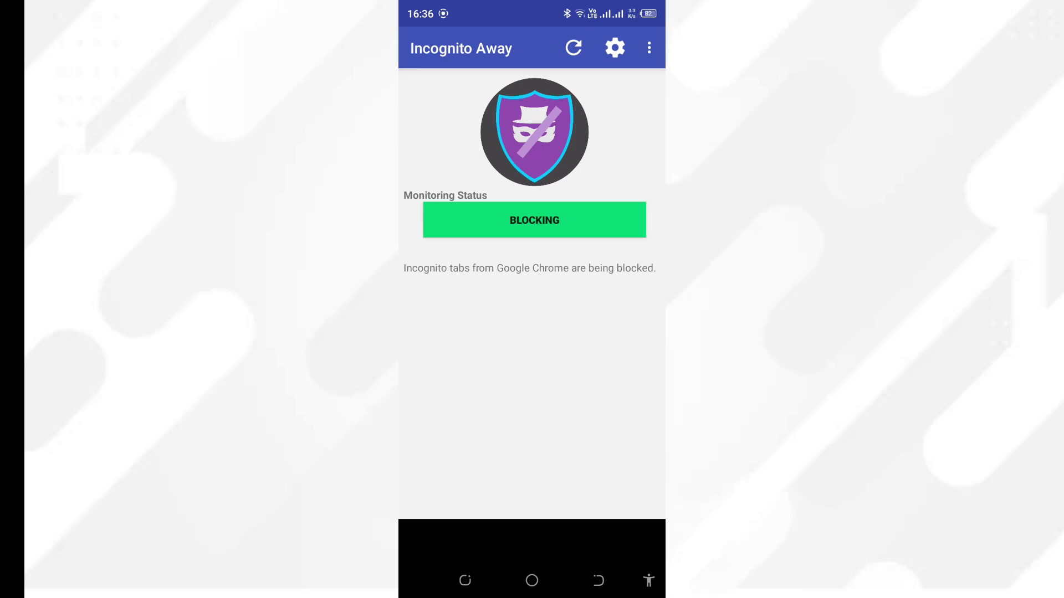
# Refresh Incognito Away's status to confirm Blocking, then reopen Chrome on the CNET page
pyautogui.click(573, 48)
pyautogui.click(532, 580)
pyautogui.click(532, 287)
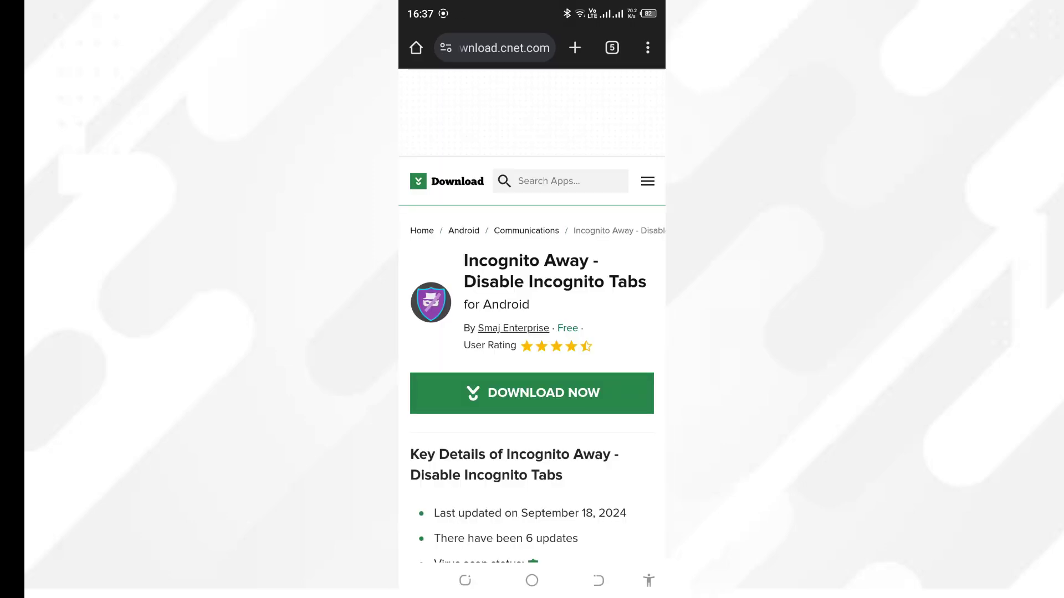
pyautogui.click(648, 48)
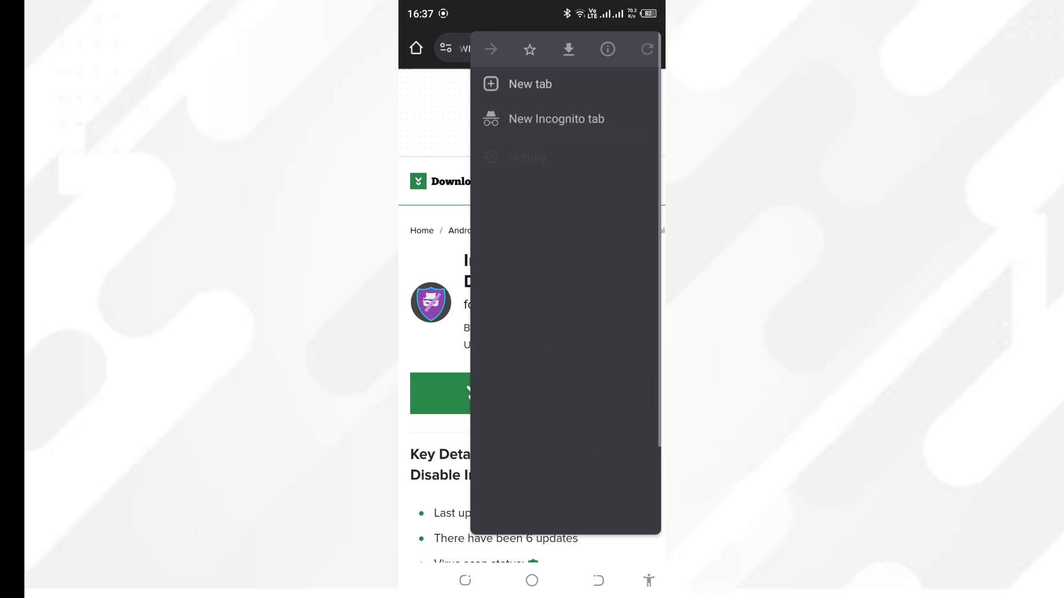
pyautogui.click(553, 117)
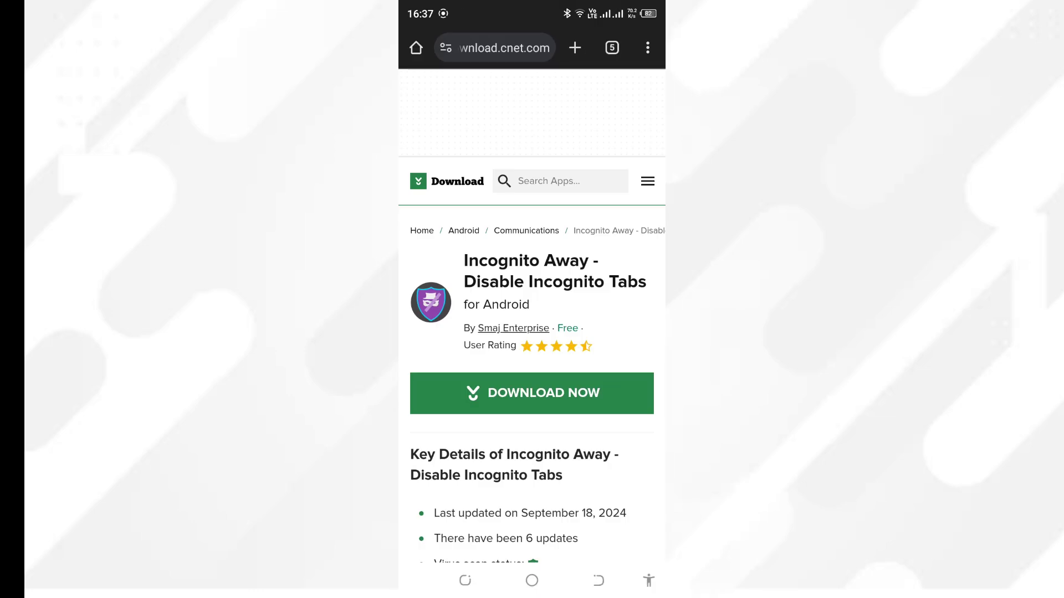